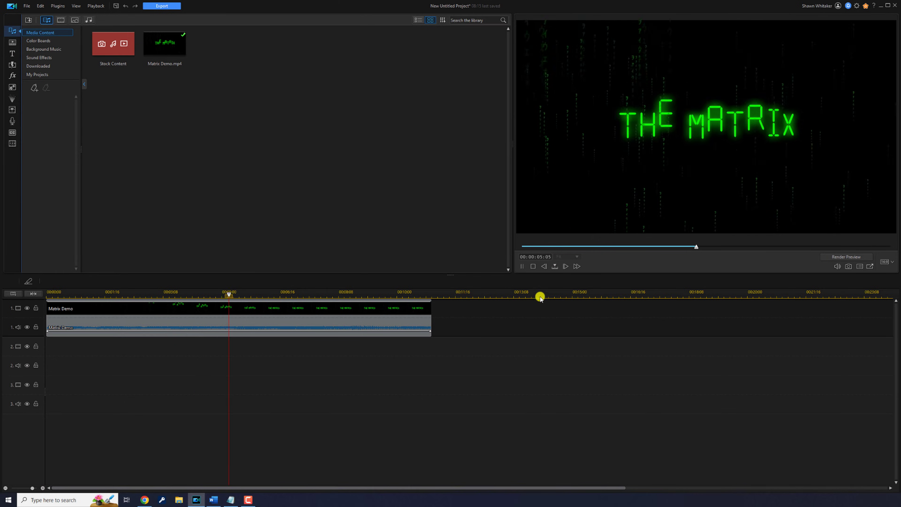
Step: Stop the Matrix Demo preview playback in the player
left_click(533, 267)
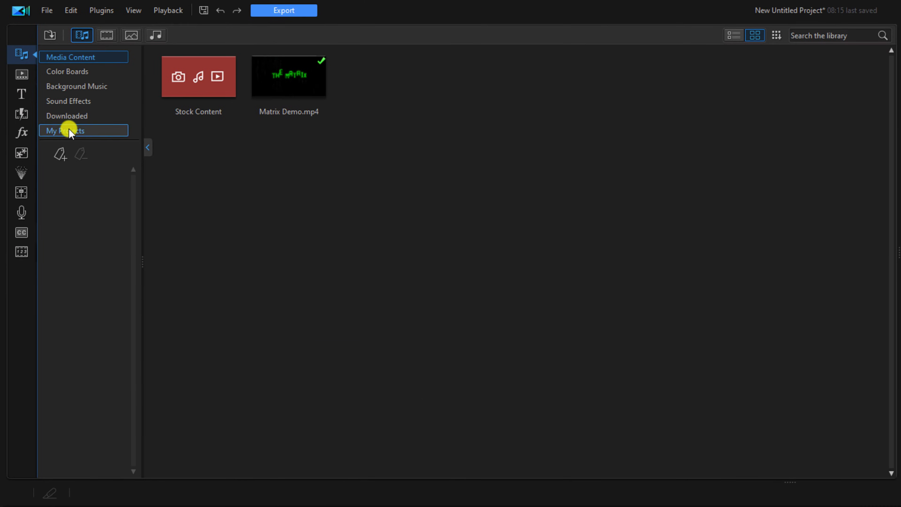
Step: Show the Audio (for music) transitions, Constant Gain and Constant Power, in the transitions library
left_click(21, 115)
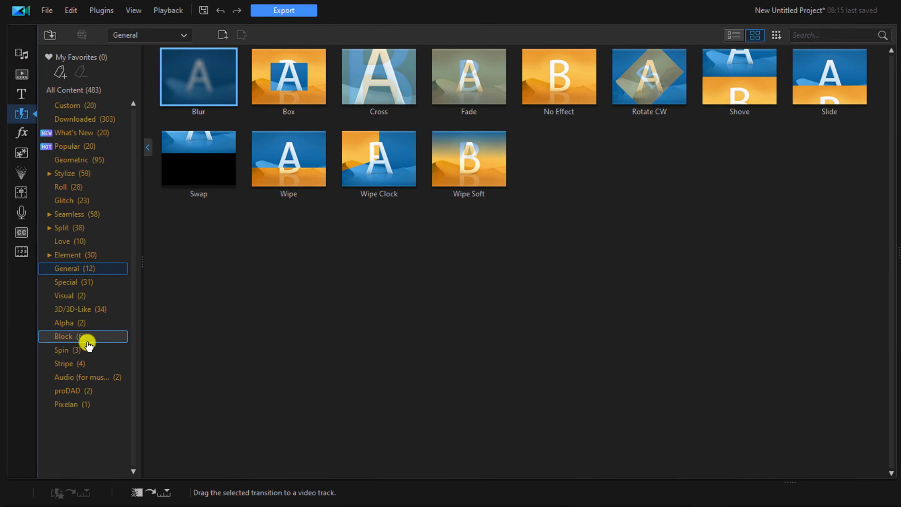
left_click(91, 379)
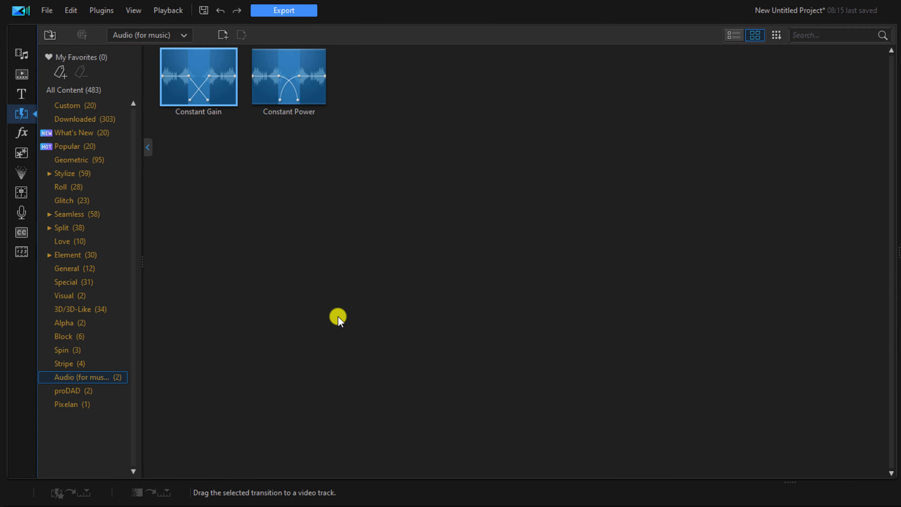
Step: Place the Constant Power transition at the start of the Matrix Demo audio clip
left_click(294, 88)
left_click_drag(291, 86, 110, 480)
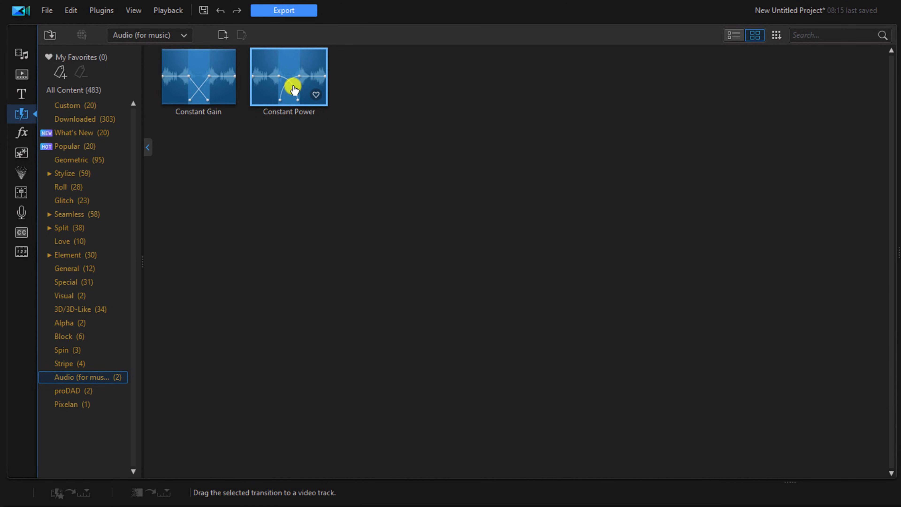
left_click_drag(109, 416, 95, 495)
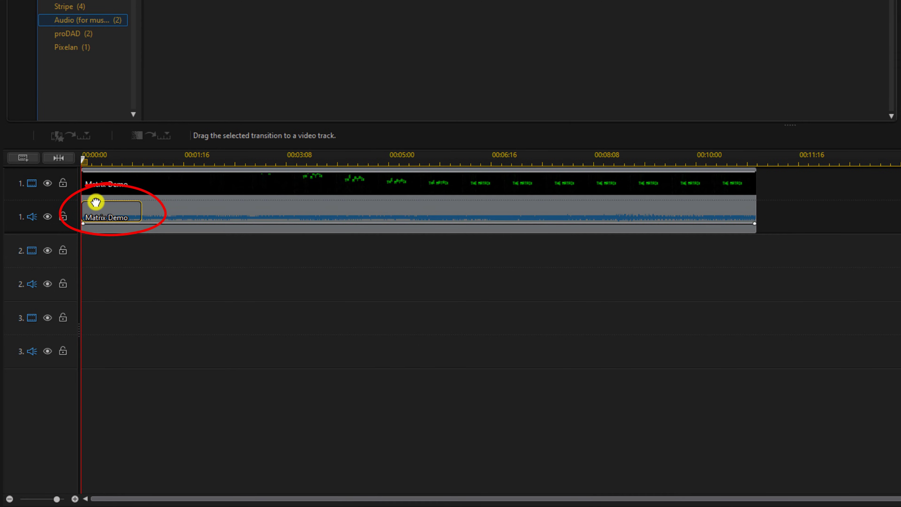
Step: Set the fade-in transition's duration to 00:00:02:00
left_click(96, 202)
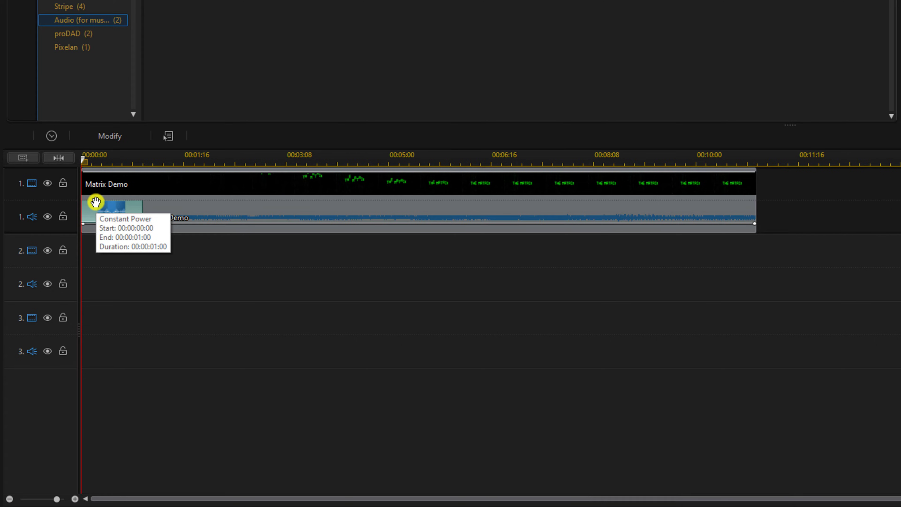
left_click(51, 137)
left_click(793, 57)
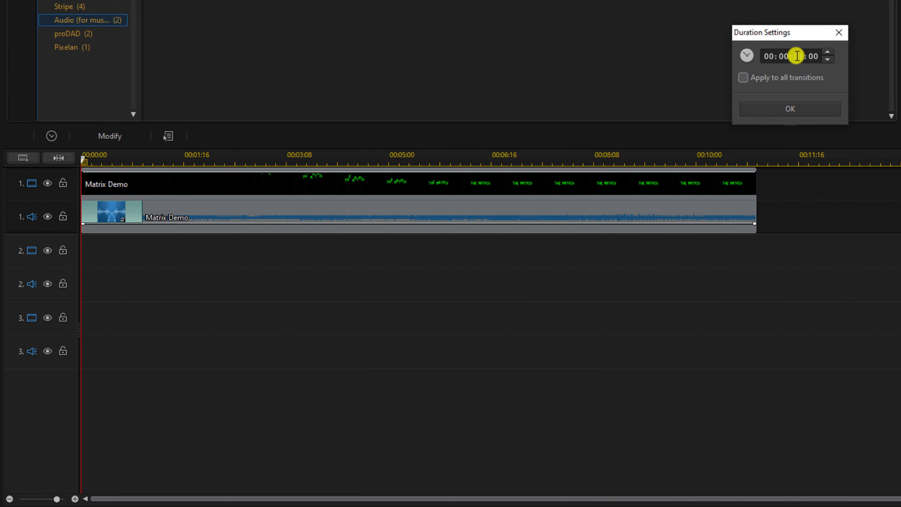
left_click(816, 116)
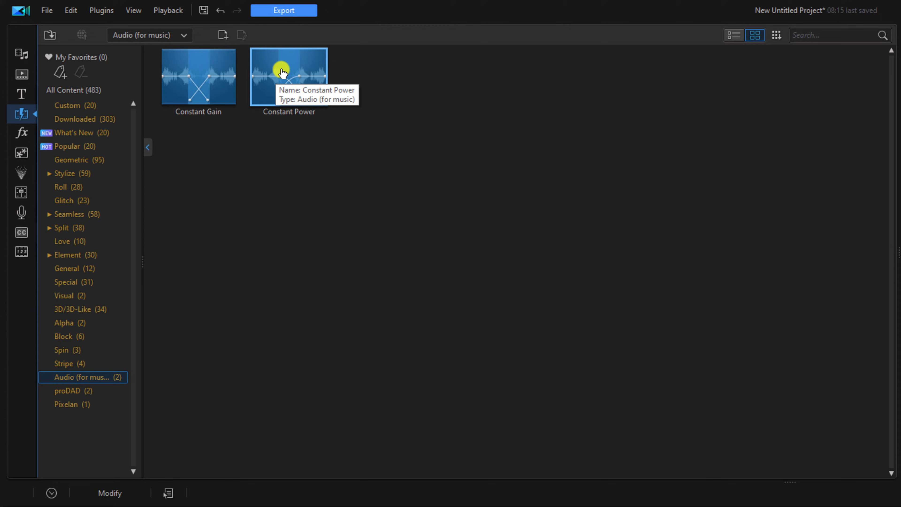
Step: Place another Constant Power transition at the end of the Matrix Demo audio clip
left_click_drag(284, 71, 681, 496)
left_click_drag(681, 340, 700, 422)
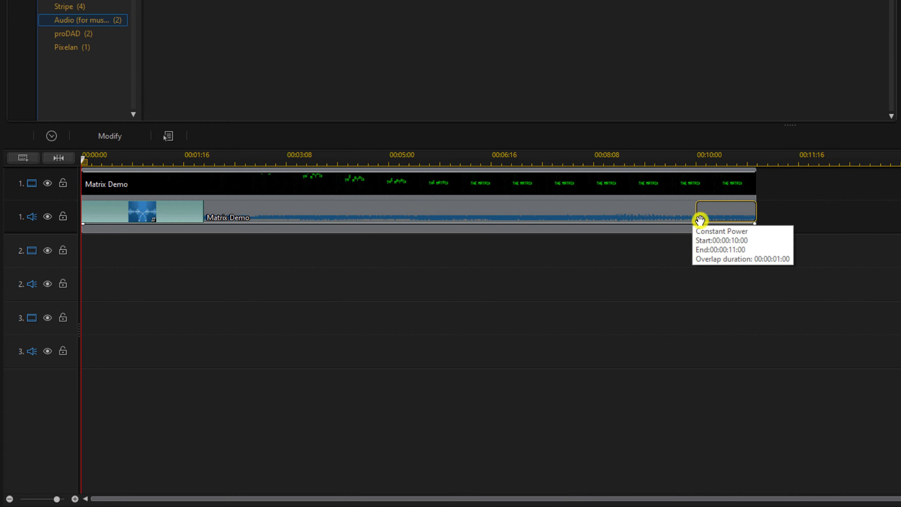
left_click_drag(700, 220, 700, 220)
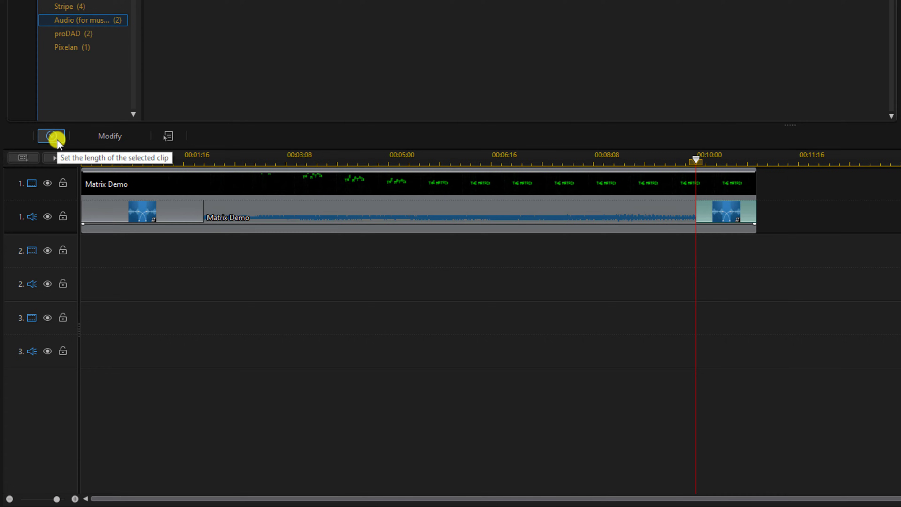
Step: Set the fade-out's duration to 00:00:02:00 and return the playhead to 00:00:00
left_click(51, 136)
left_click(794, 56)
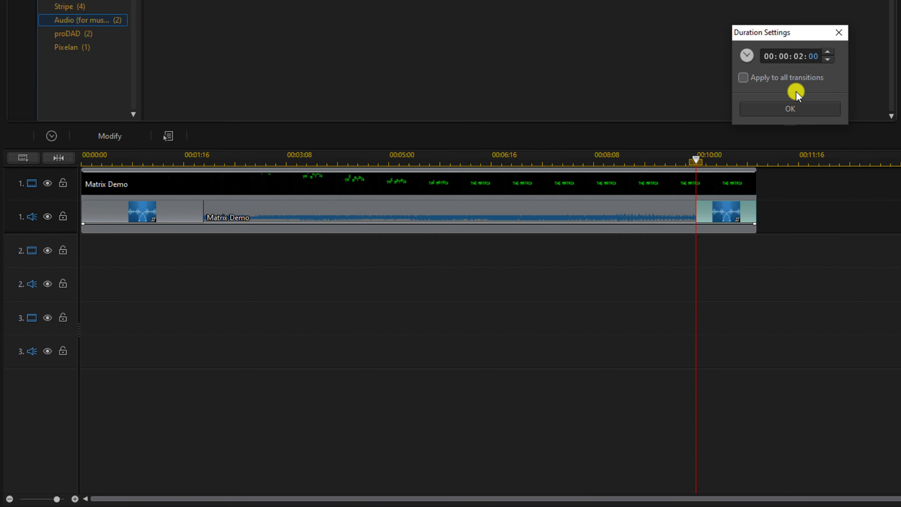
left_click(790, 106)
left_click_drag(695, 153, 63, 191)
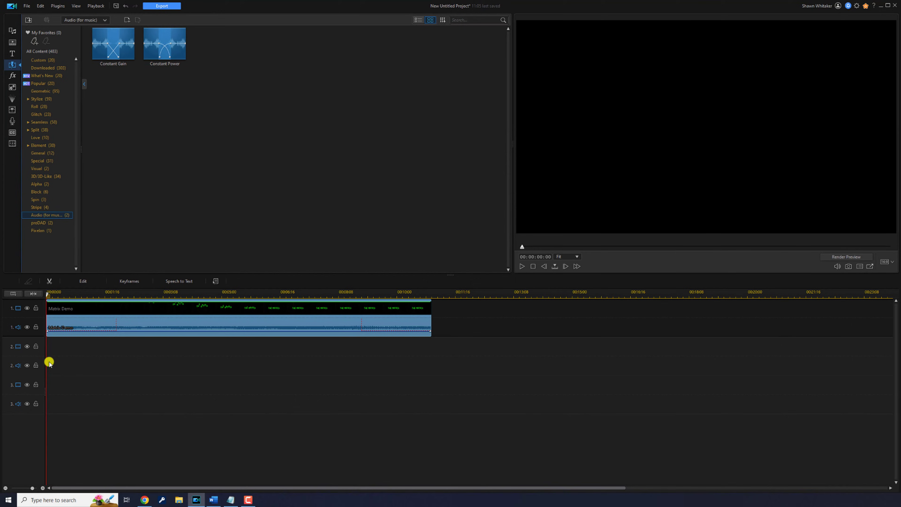
Step: Play the project from the start to hear the two-second fades, then stop playback
left_click(522, 266)
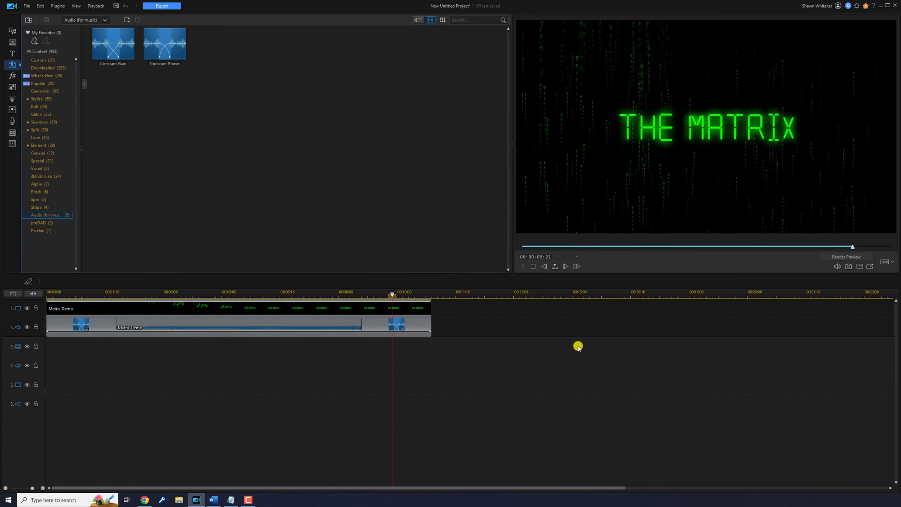
left_click(532, 266)
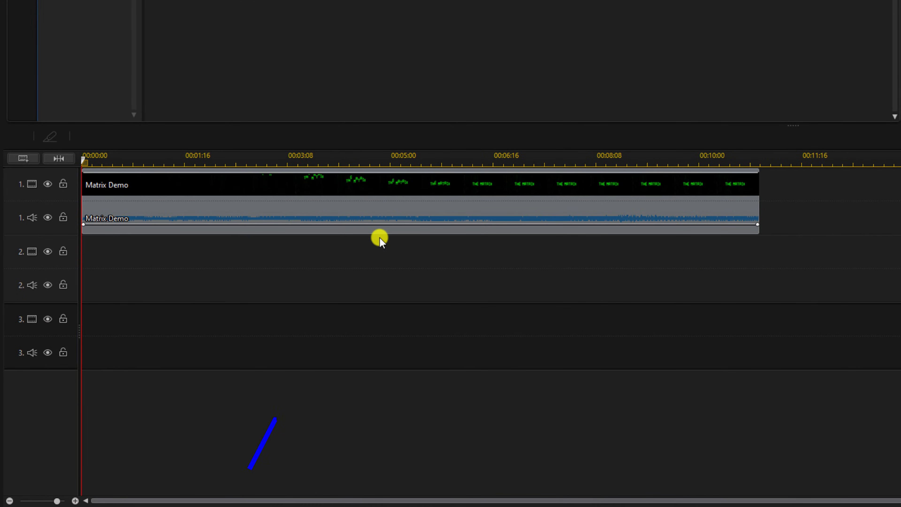
Step: Open the Matrix Demo audio clip in the Audio Editor from the clip's Audio editing tools
left_click(382, 205)
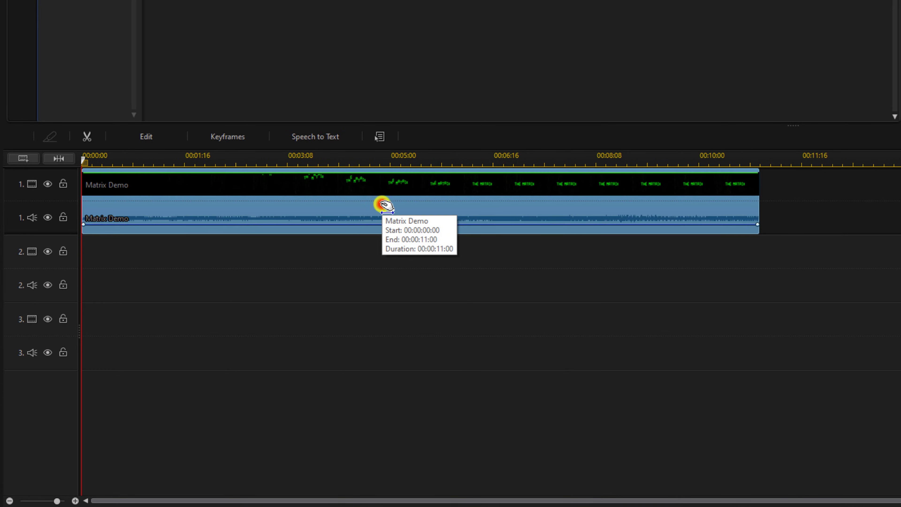
left_click(173, 140)
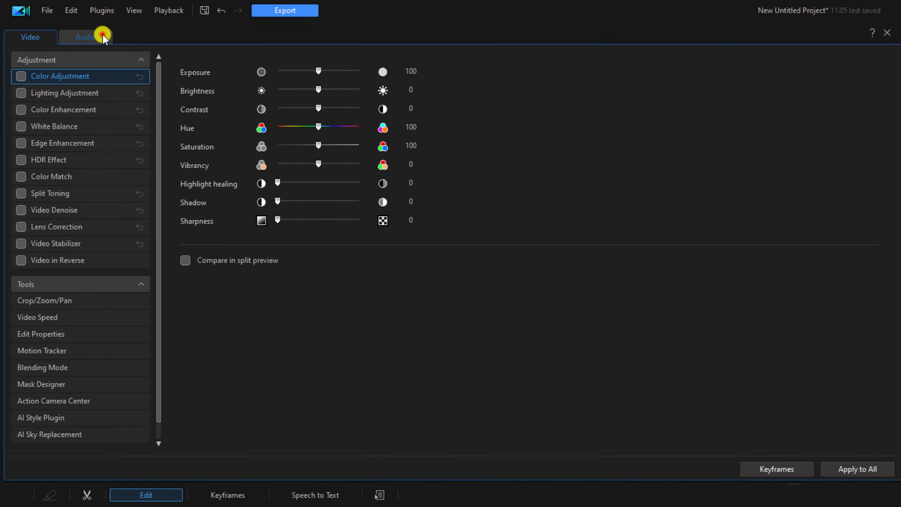
left_click(103, 35)
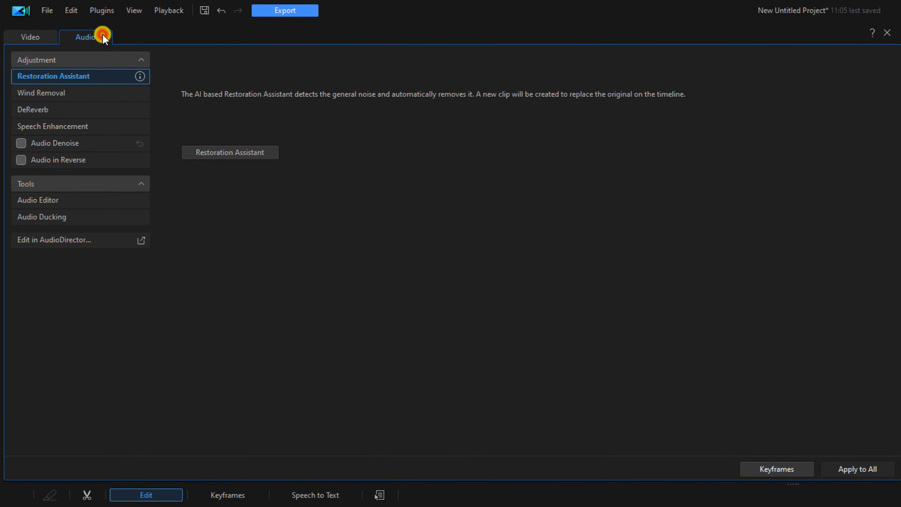
left_click(87, 200)
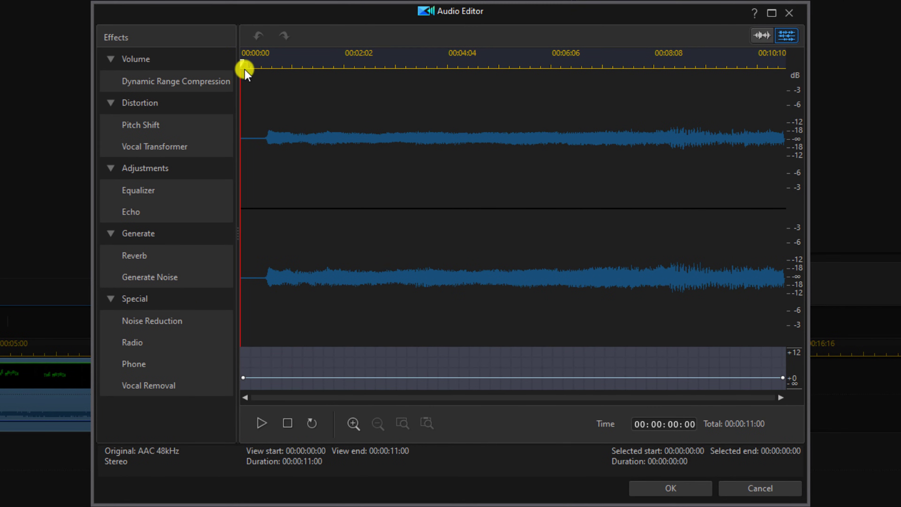
Step: Add a volume keyframe at 2 seconds and drop the starting volume to silence for a fade-in
left_click_drag(242, 63, 344, 81)
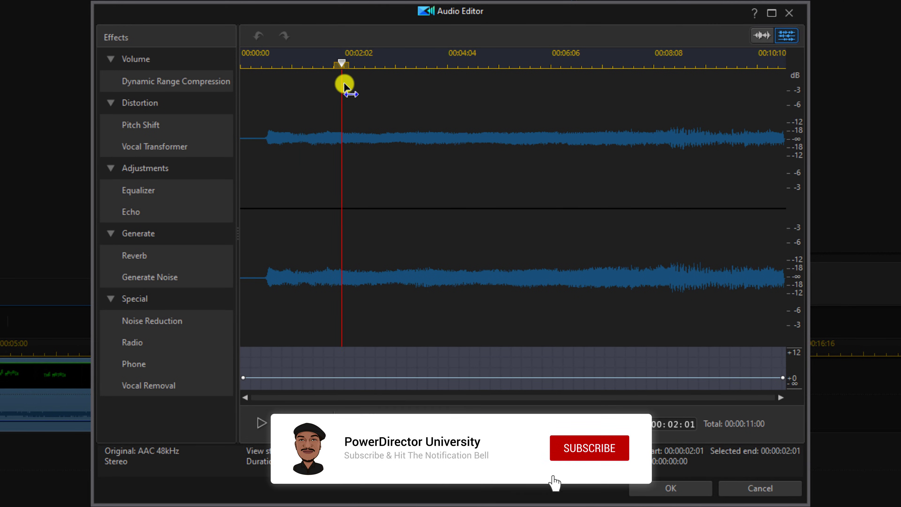
left_click_drag(343, 87, 341, 87)
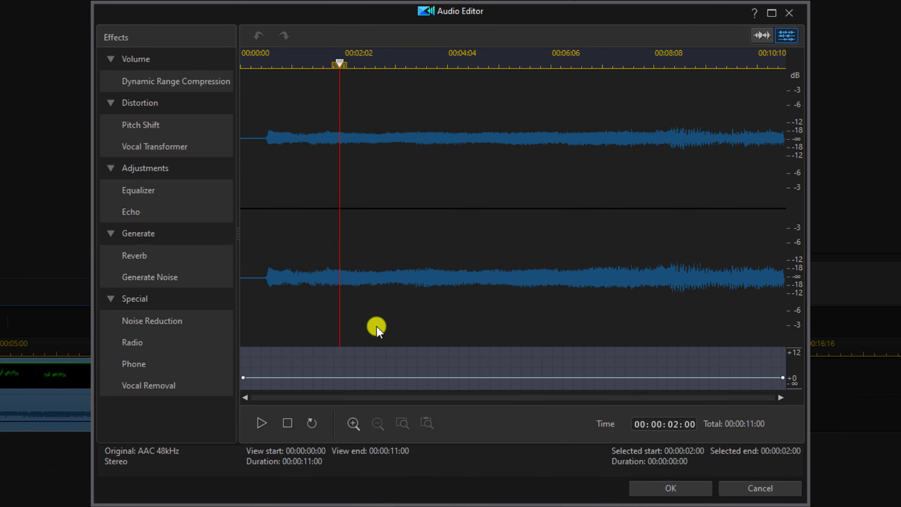
left_click(340, 378)
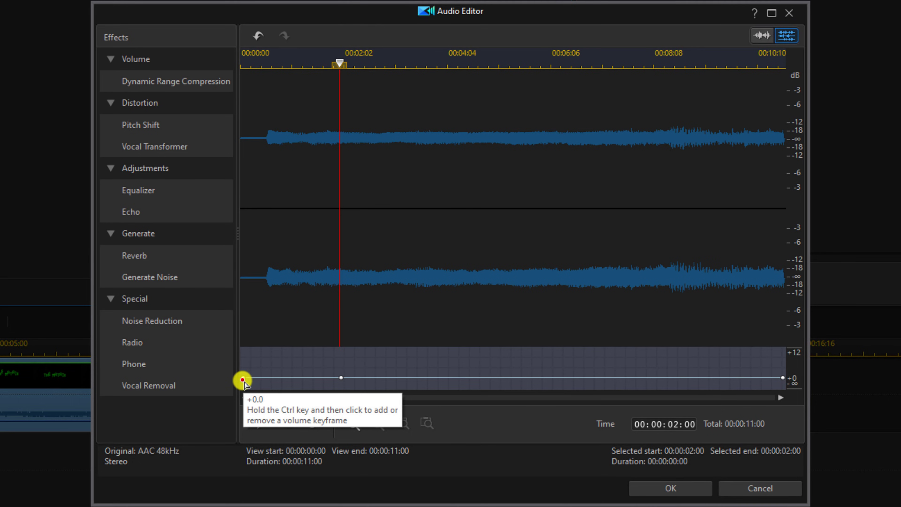
left_click_drag(243, 380, 239, 404)
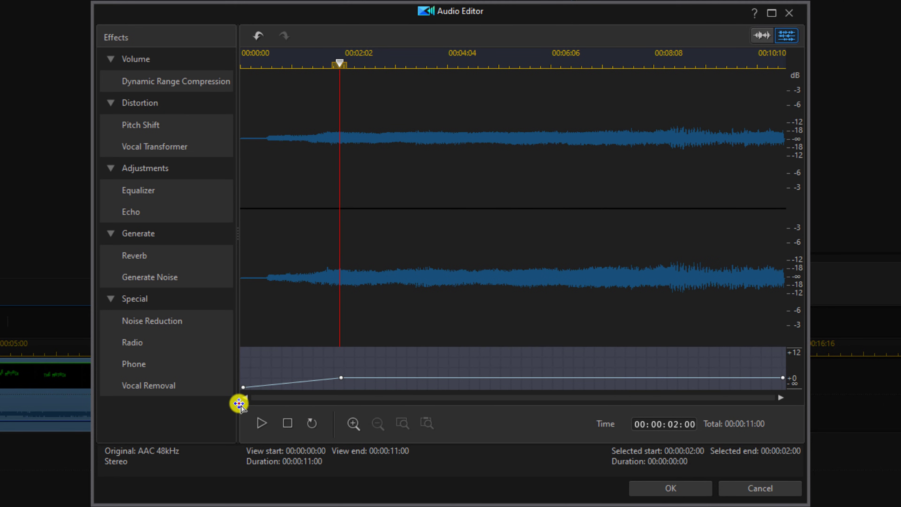
Step: Add a keyframe at 9 seconds, drop the ending volume to silence, and apply the changes
left_click_drag(339, 65, 687, 98)
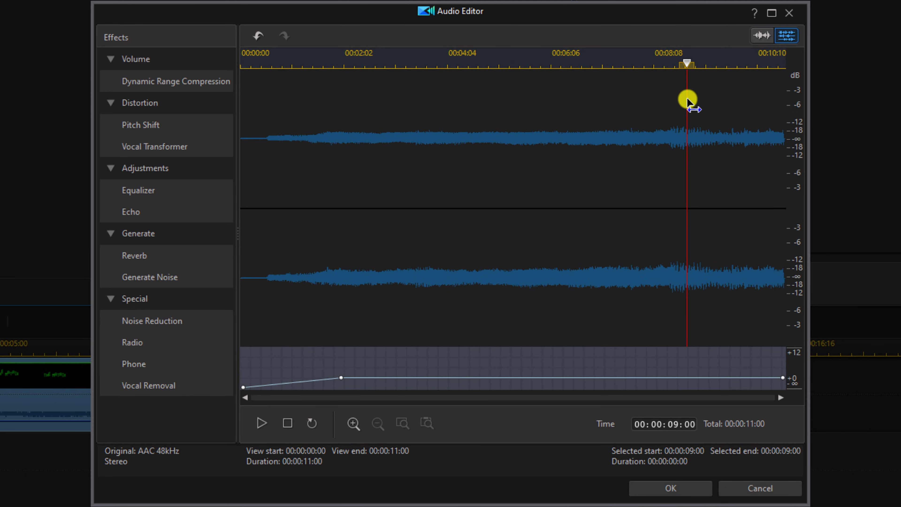
left_click(686, 378, "ctrl")
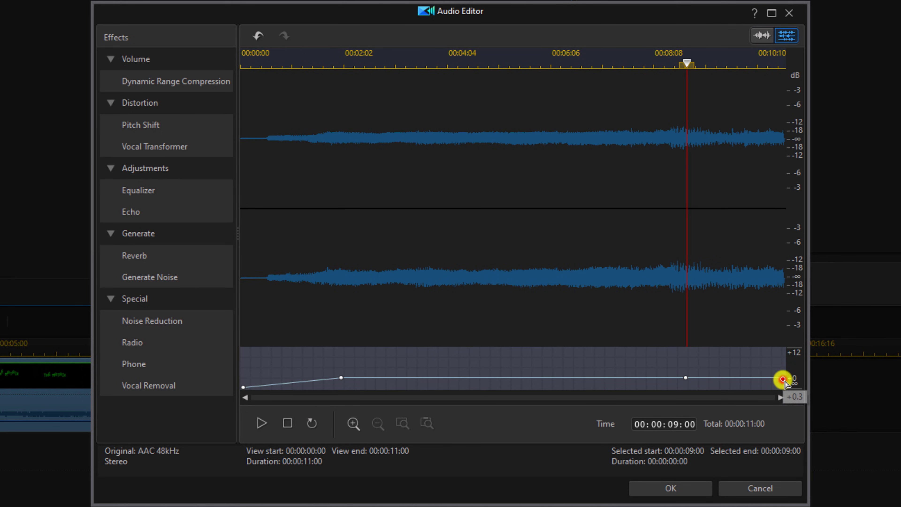
left_click_drag(783, 379, 793, 408)
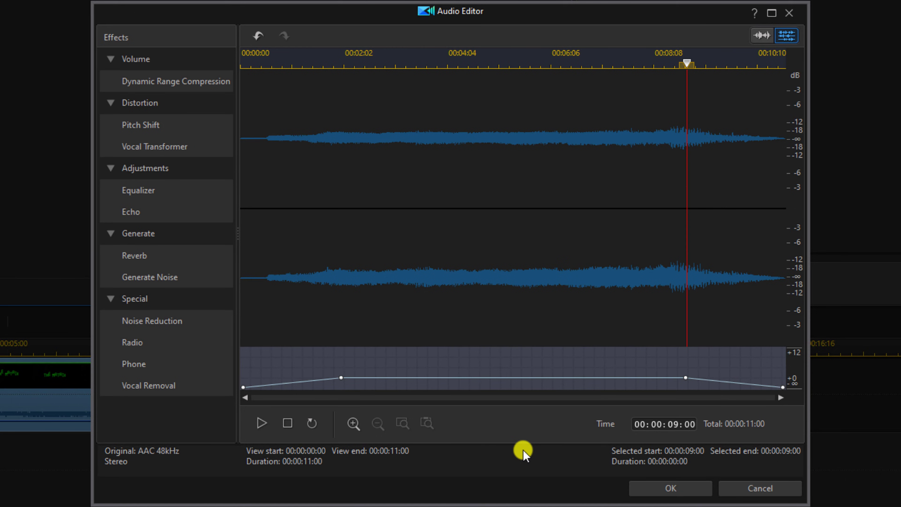
left_click(650, 485)
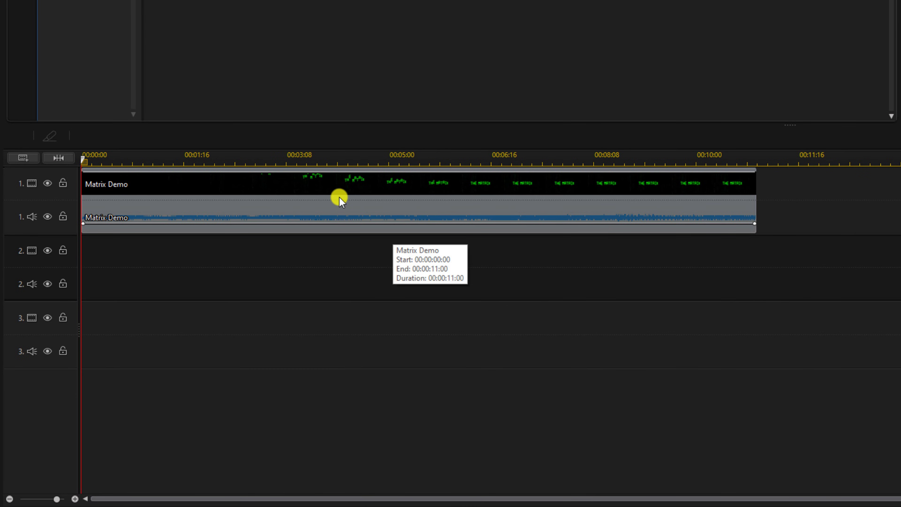
Step: Select the Matrix Demo clip and move the playhead to about 00:01:16
left_click(340, 200)
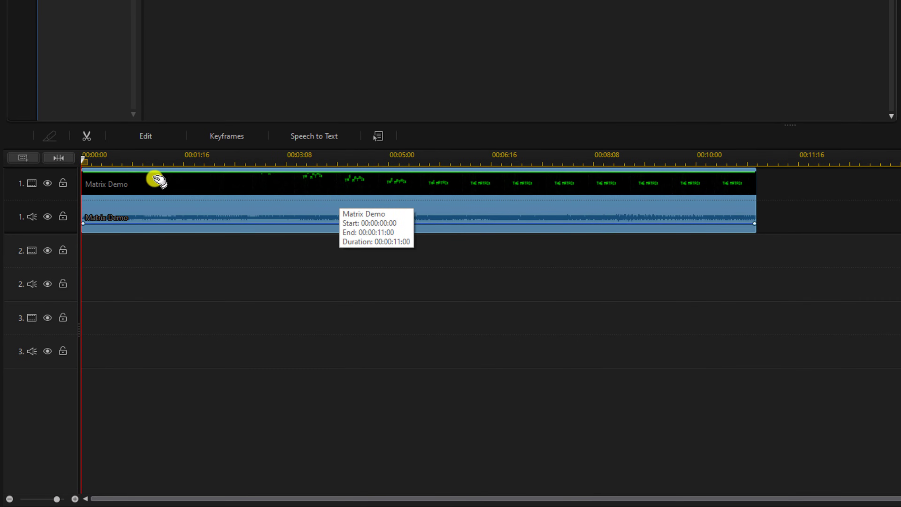
left_click_drag(84, 163, 206, 181)
Step: Add a volume keyframe at 00:01:16 and pull the clip's starting volume down to -∞
left_click(206, 182)
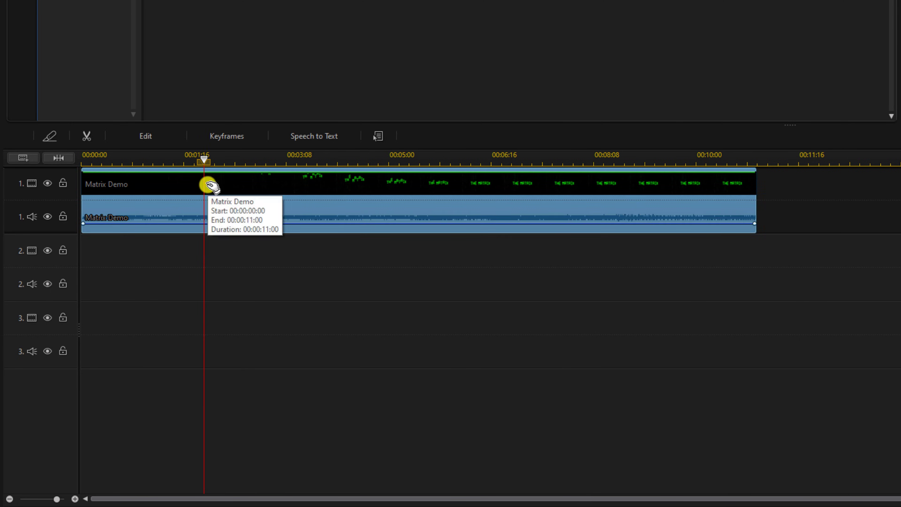
left_click(203, 223, "ctrl")
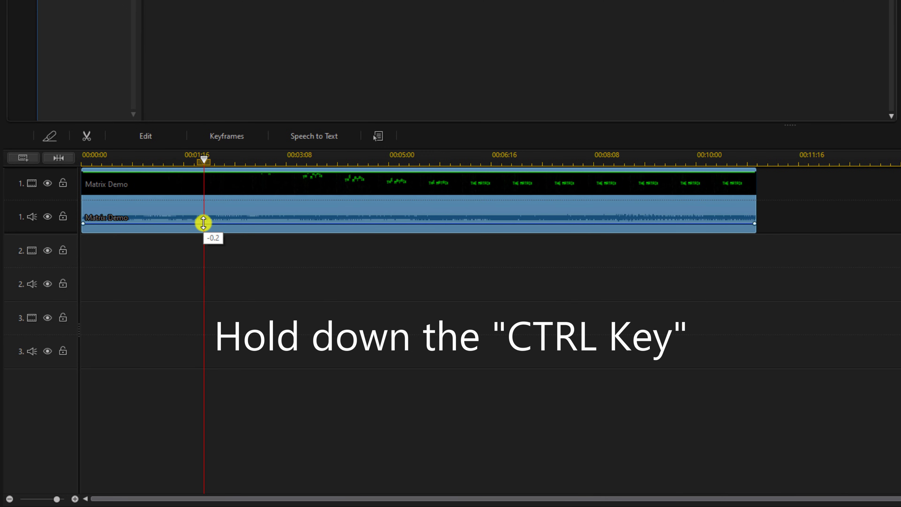
left_click(203, 222, "ctrl")
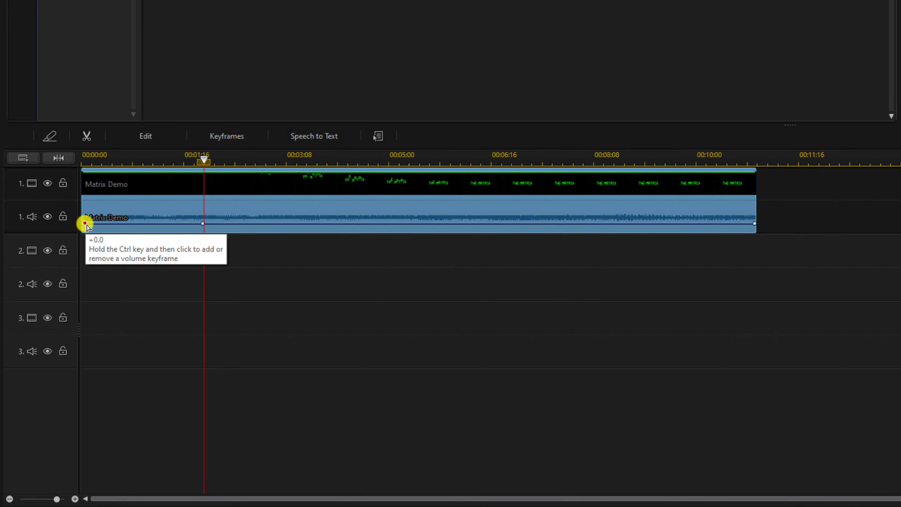
left_click_drag(85, 223, 81, 249)
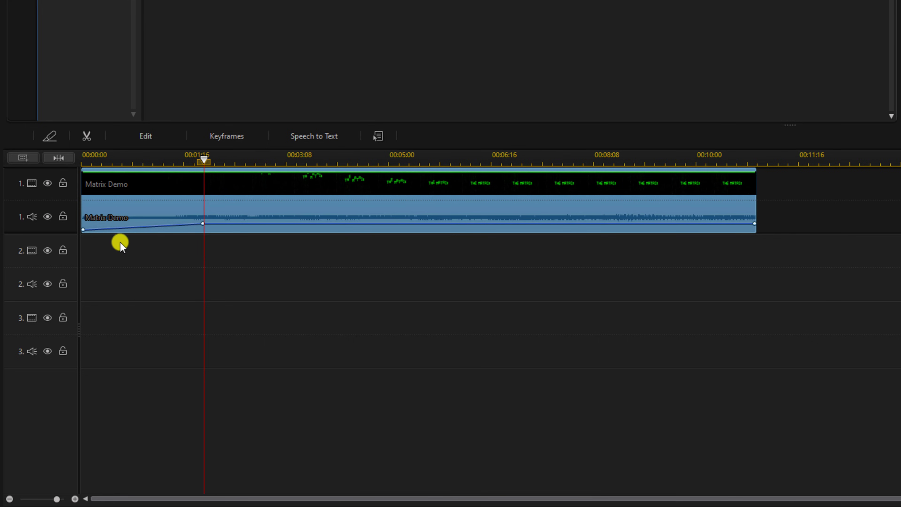
Step: Add a volume keyframe near the clip's end and drop the ending volume to -∞
left_click(204, 162)
left_click_drag(204, 161, 635, 183)
left_click(634, 183)
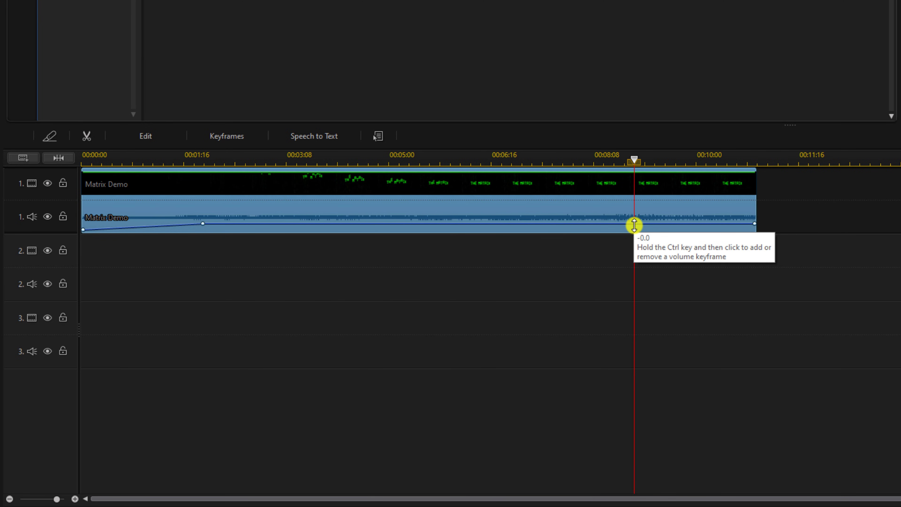
left_click_drag(634, 225, 635, 223)
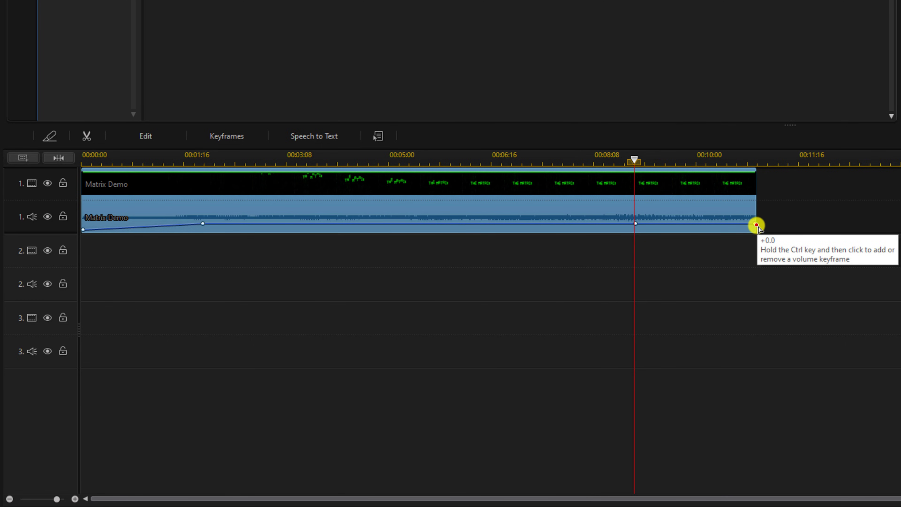
left_click_drag(757, 225, 760, 251)
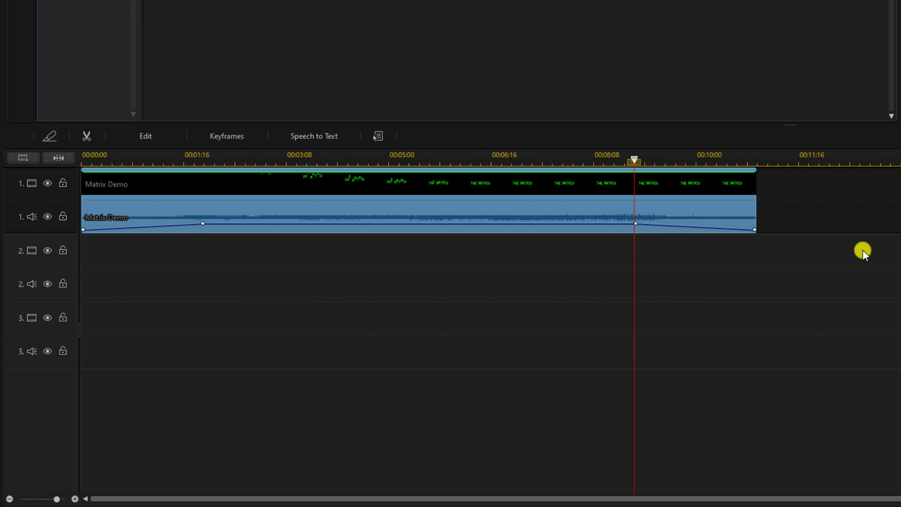